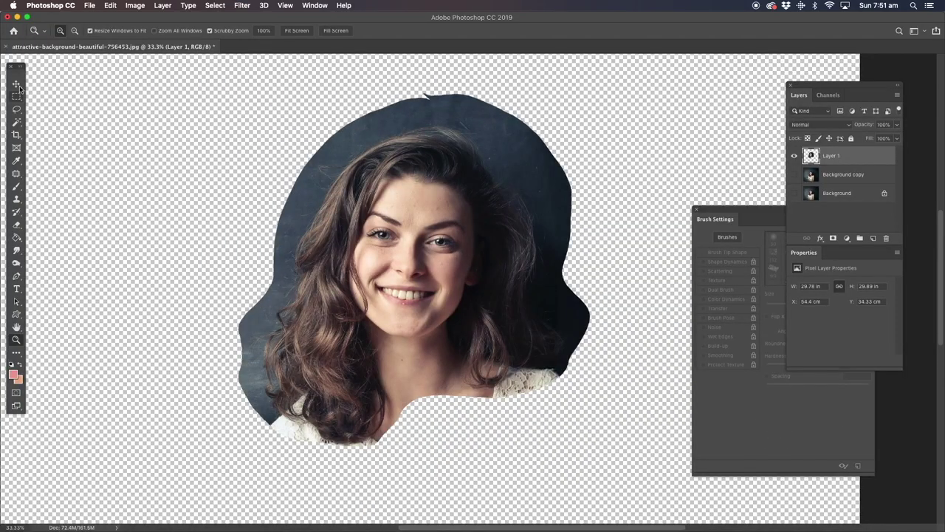
Scale the cut-out portrait layer up to about 123% with Free Transform
key(ctrl+t)
drag(238, 93, 211, 69)
drag(590, 443, 646, 493)
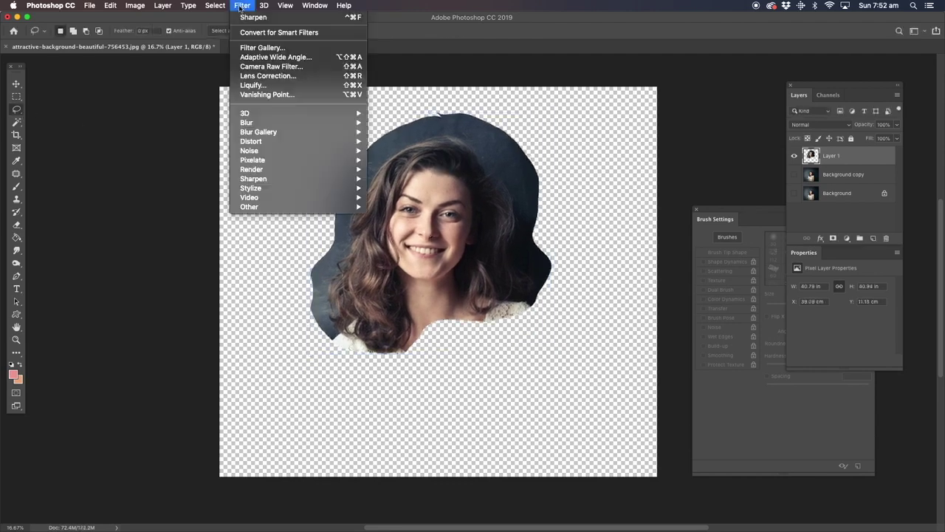
Widen the face in Liquify to a Face Width of 76 and apply it
key(ctrl+shift+x)
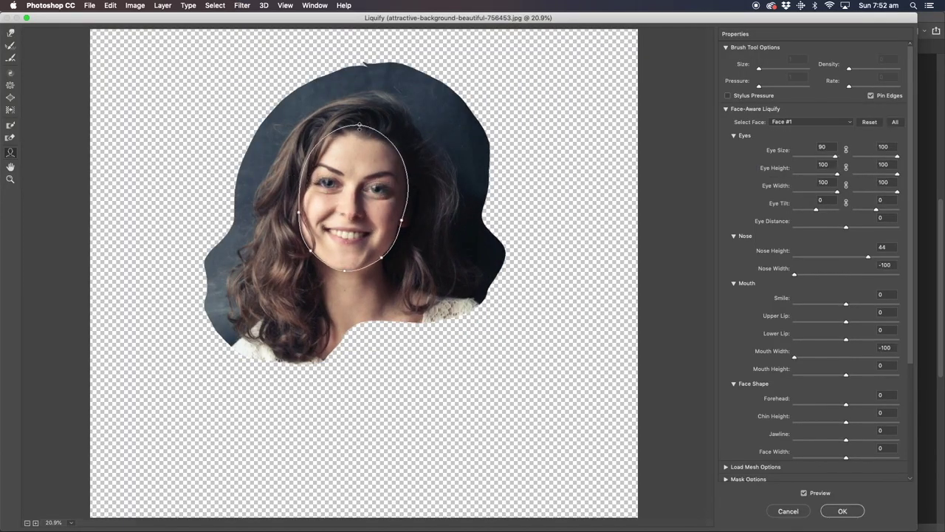
drag(403, 219, 434, 176)
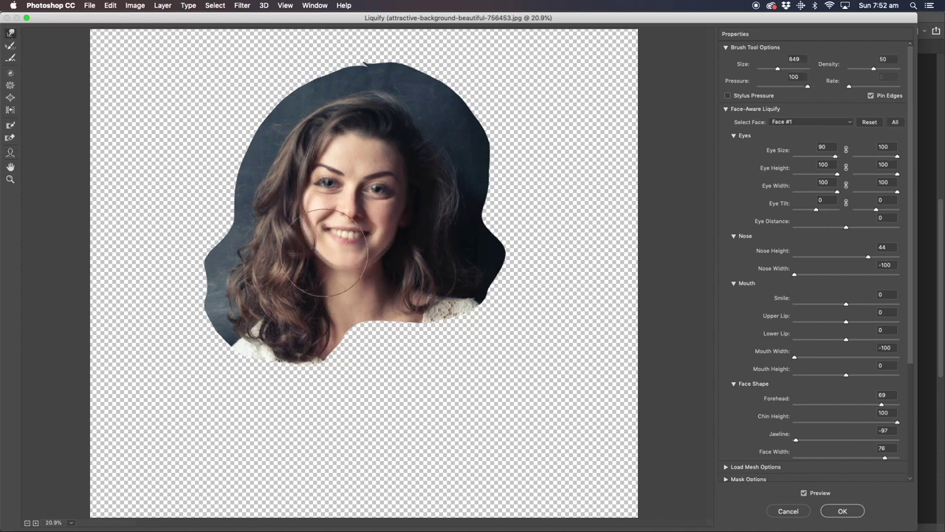
click(842, 511)
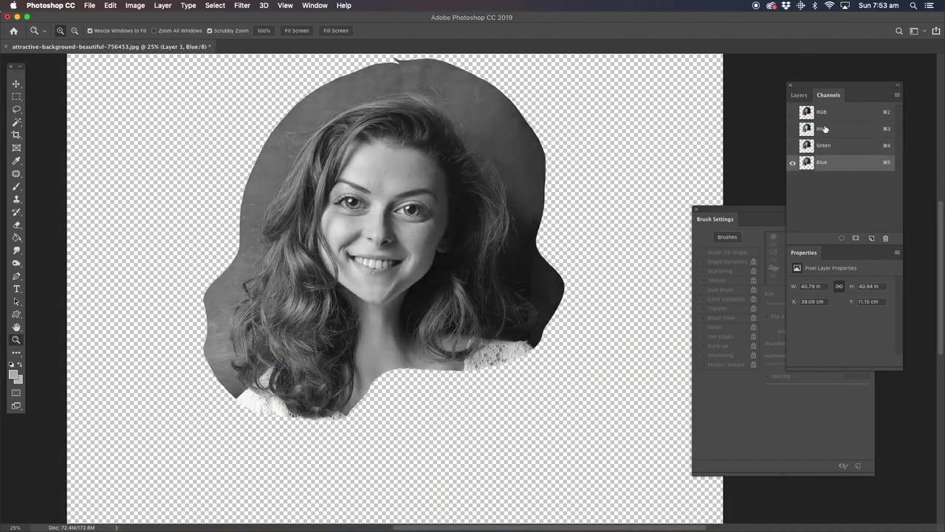
Duplicate the Red channel and give the copy Levels with midtone 0.82 and stronger contrast
drag(821, 128, 871, 237)
click(136, 5)
click(259, 46)
mouse_move(754, 276)
mouse_down()
mouse_move(762, 279)
mouse_move(713, 280)
mouse_up()
drag(815, 276, 770, 279)
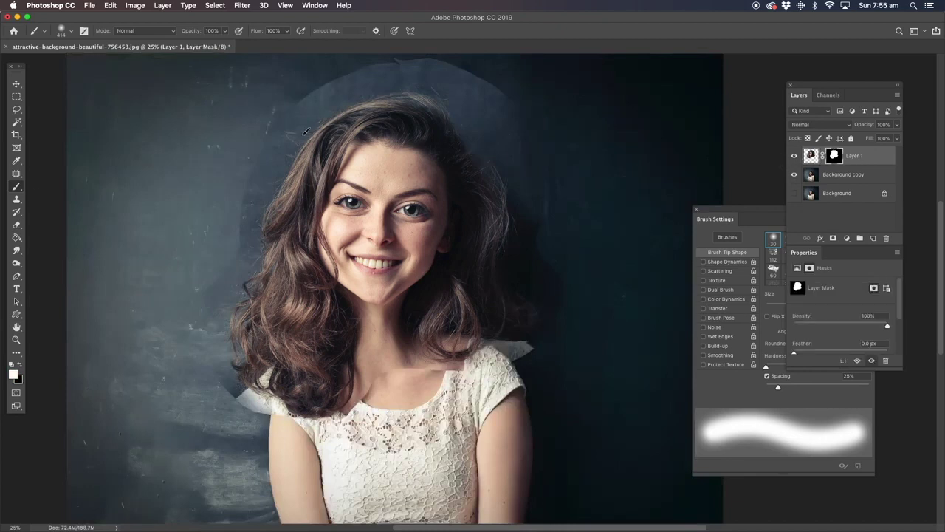
Paint black on the mask to hide the light halo above the head and right shoulder
key(x)
drag(303, 104, 488, 78)
drag(530, 343, 482, 347)
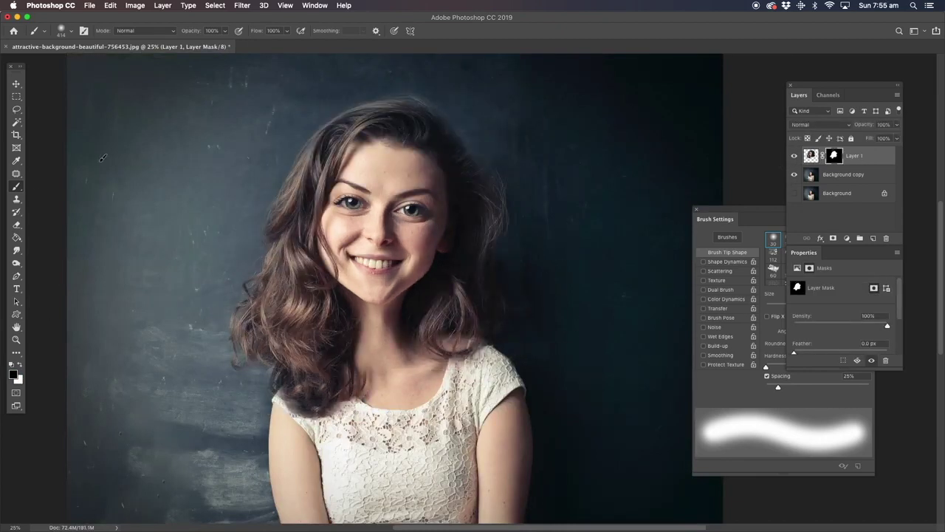
Zoom in on the neck and blend the hair ends into the dress at 42% opacity
key(z)
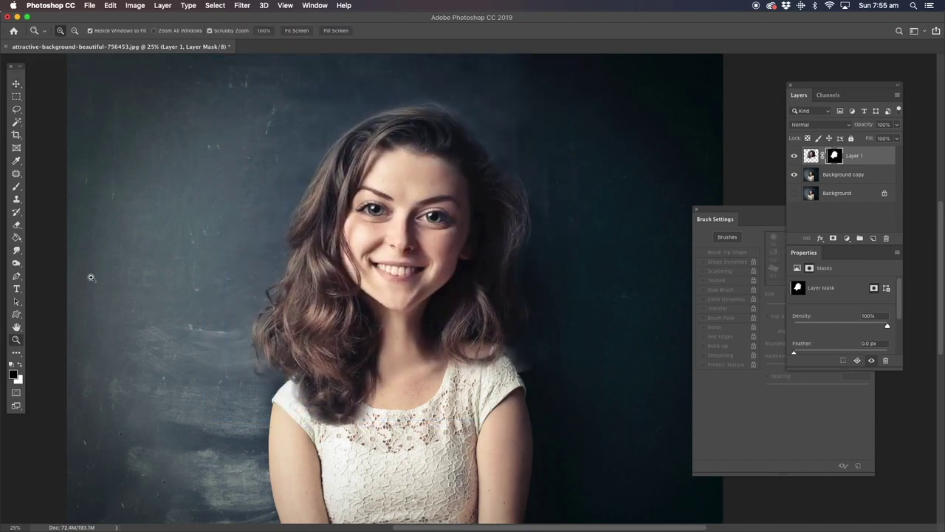
click(339, 431)
key(b)
drag(224, 42, 197, 42)
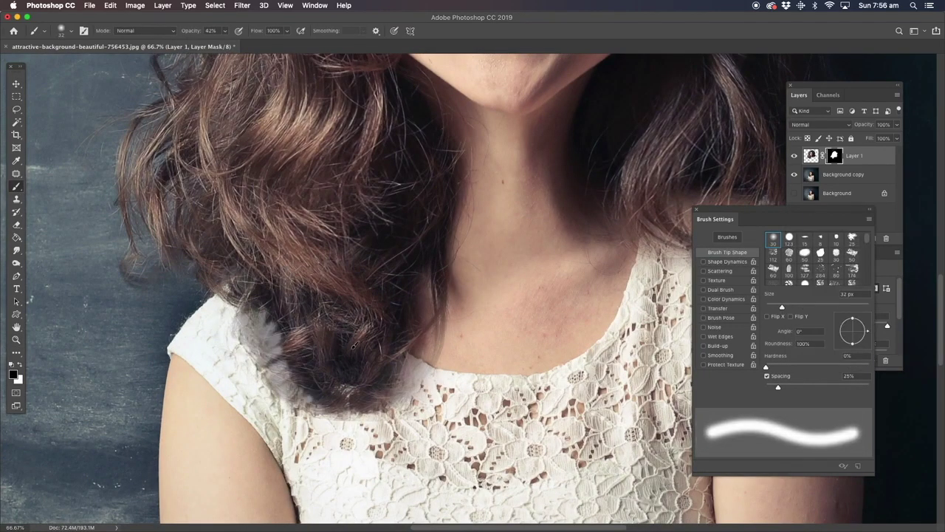
mouse_move(247, 306)
mouse_down()
mouse_move(270, 372)
mouse_move(300, 367)
mouse_up()
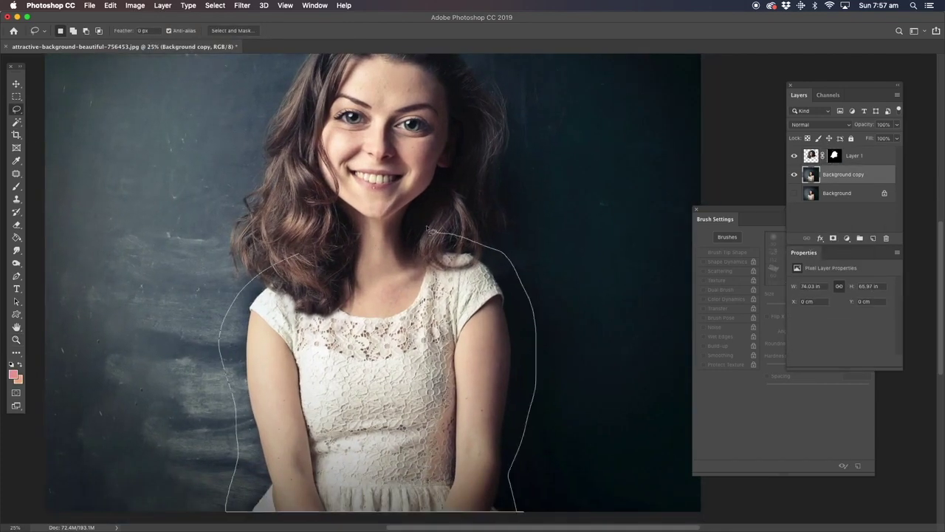
Transform the lassoed body, patch the chalkboard beside the dress, and stamp all visible layers
click(111, 5)
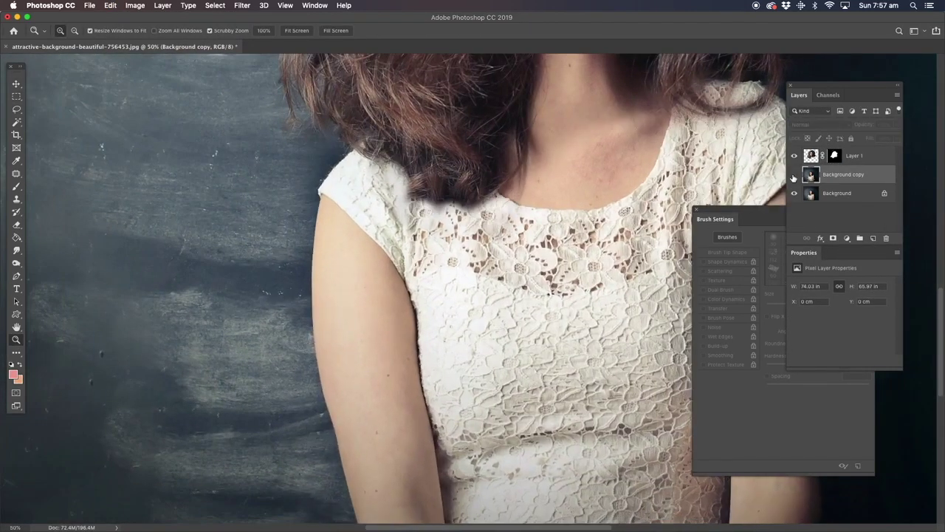
click(16, 122)
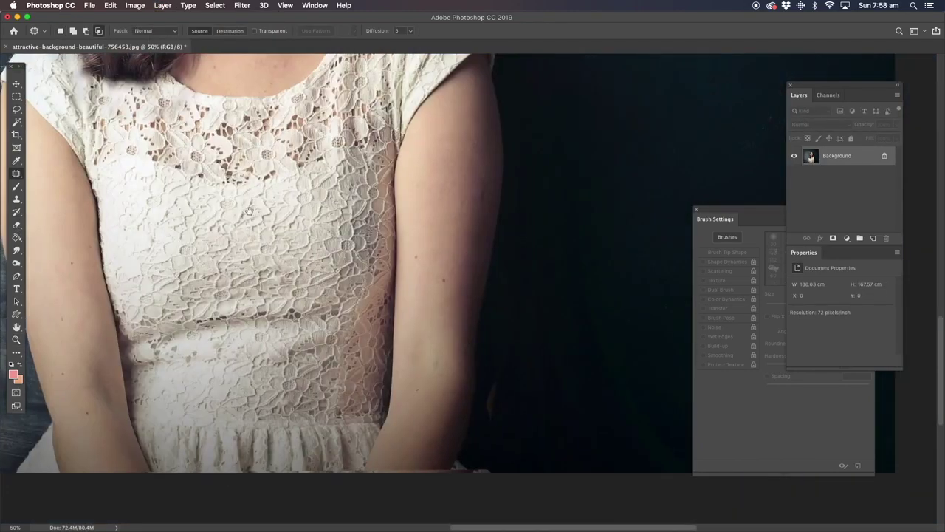
drag(281, 369, 527, 373)
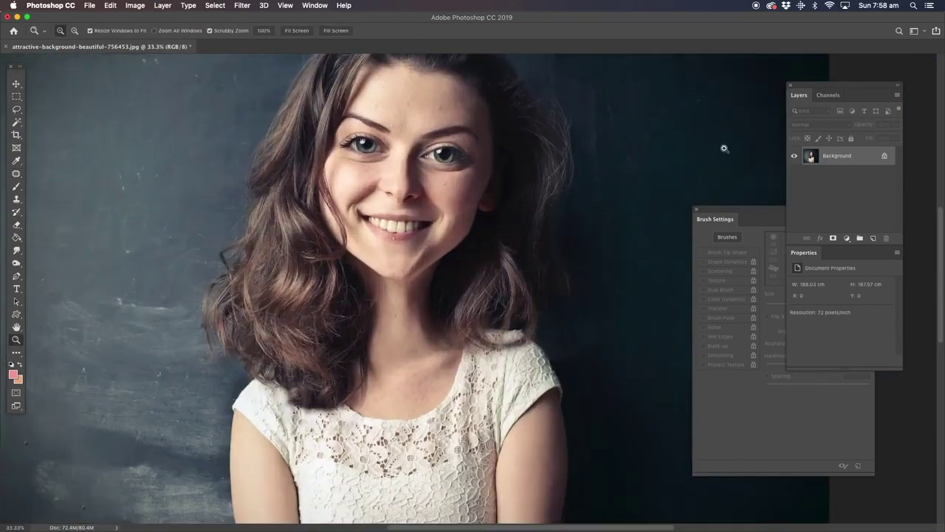
key(super+alt+shift+e)
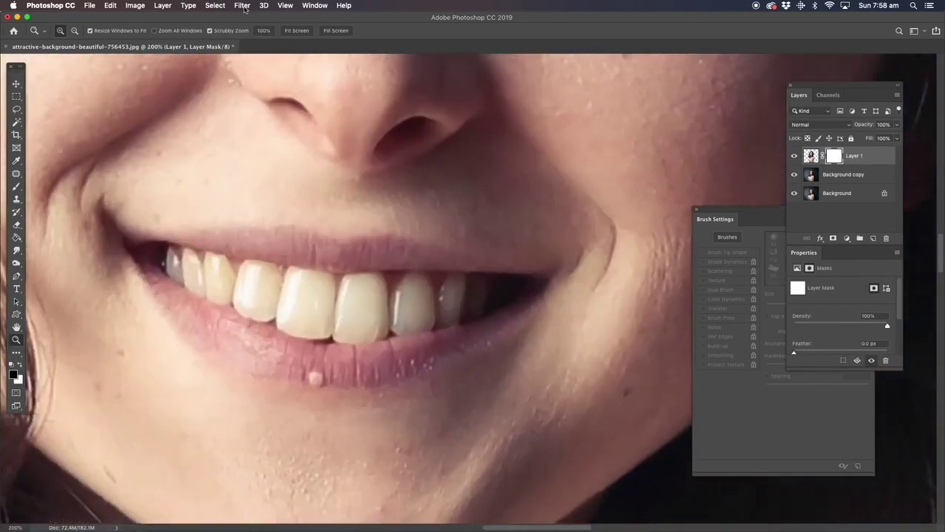
Smooth the skin with Surface Blur at Radius 6 pixels and Threshold 13 levels
click(523, 153)
click(242, 5)
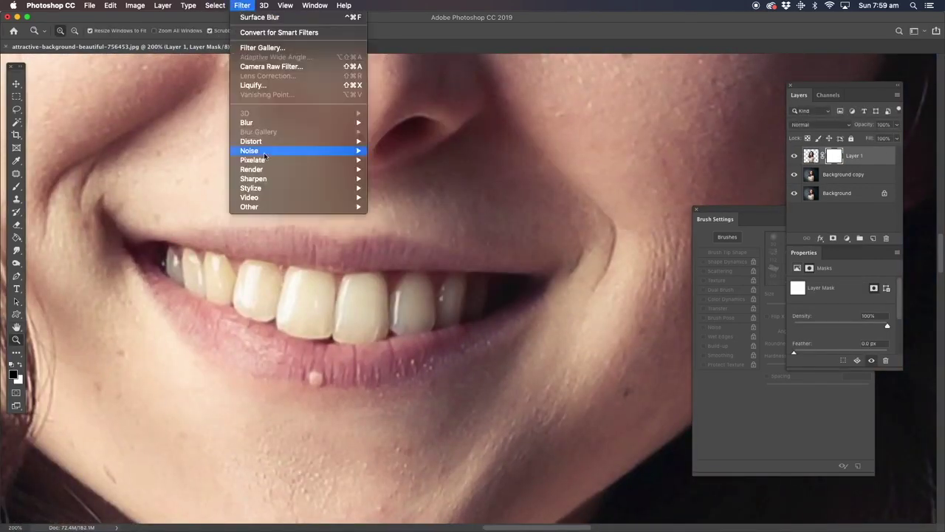
click(259, 16)
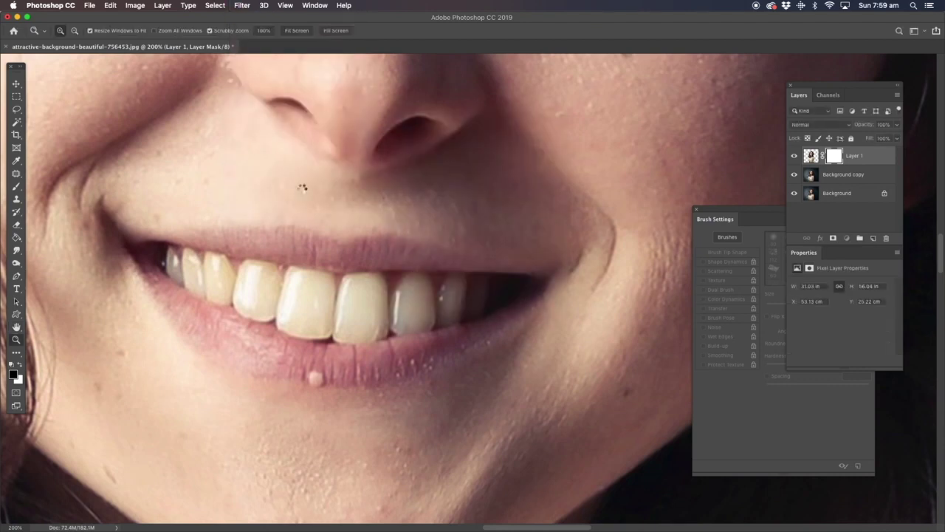
click(241, 5)
click(259, 16)
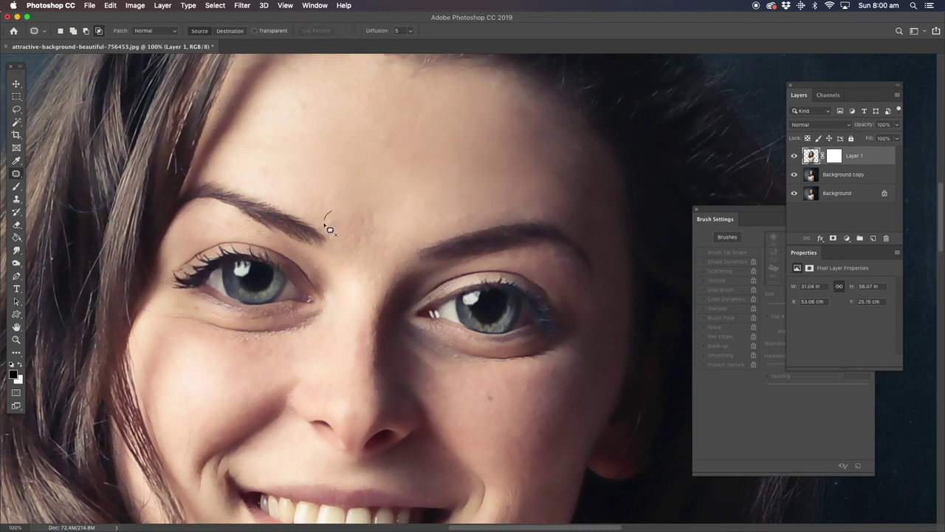
Set up the Brush to paint white on Layer 1's layer mask
key(b)
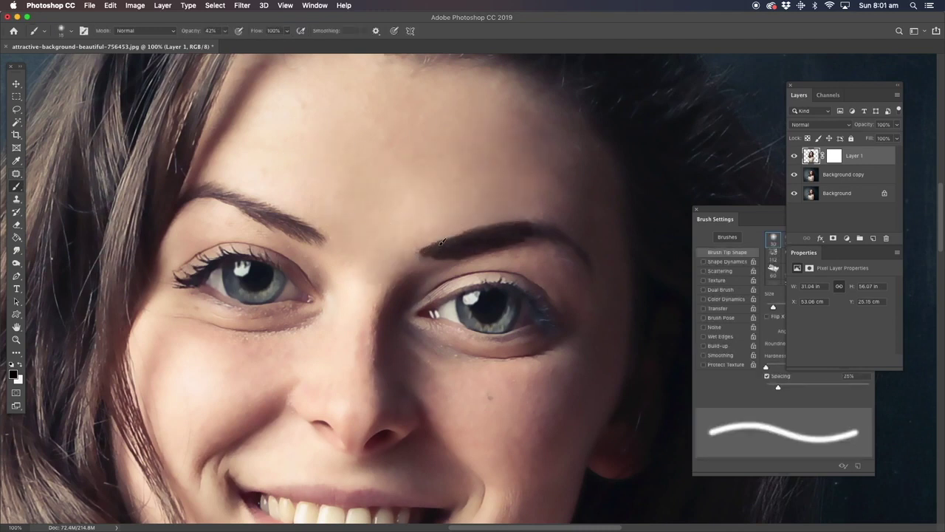
key(ctrl+backslash)
key(x)
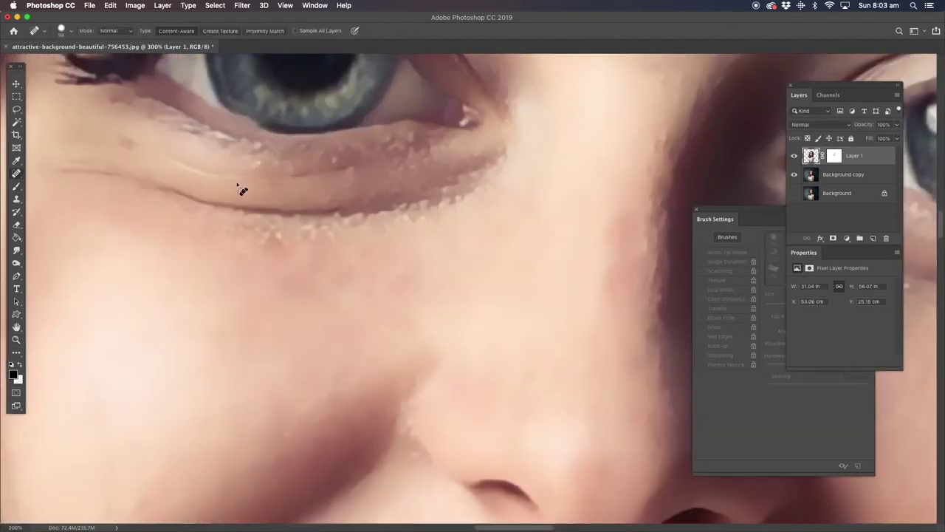
Patch the under-eye line with smoother, lighter skin
key(shift+j)
key(shift+j)
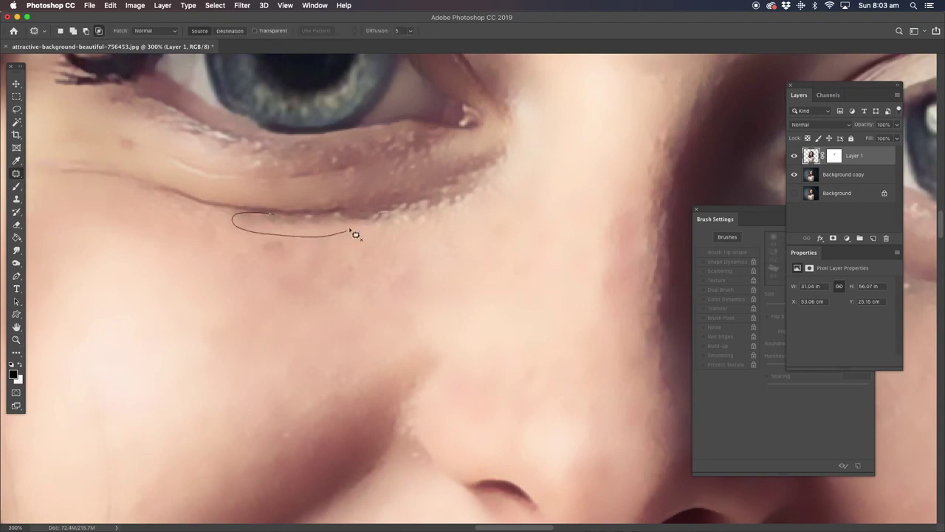
drag(356, 235, 213, 240)
drag(143, 120, 248, 139)
drag(333, 185, 391, 196)
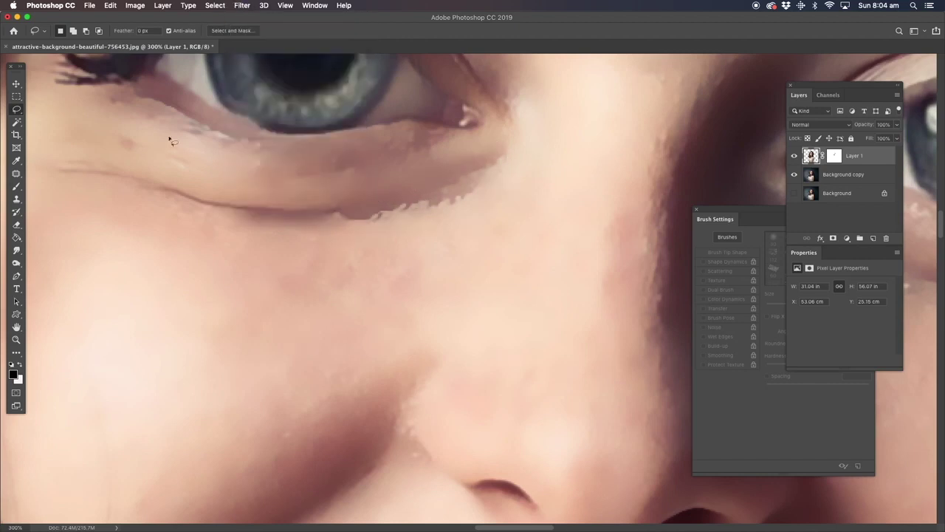
click(16, 249)
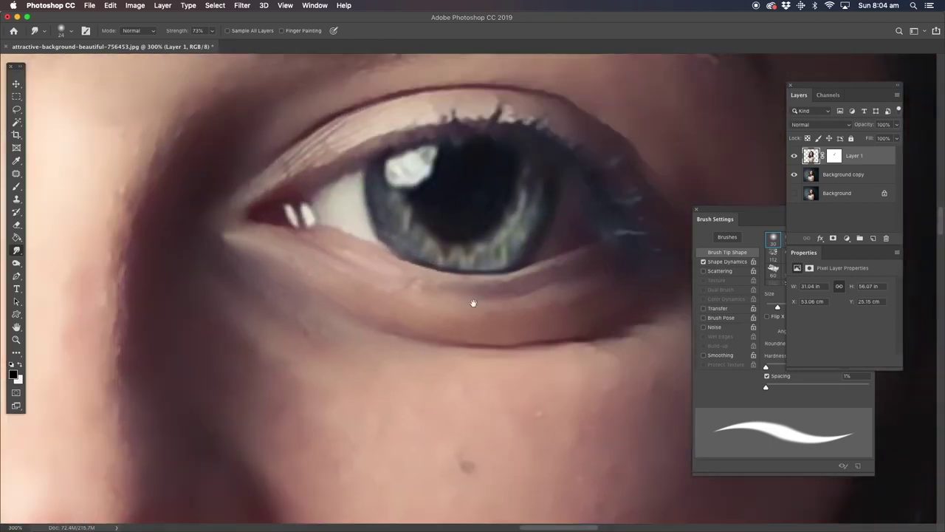
Surface Blur the lassoed shaded side of the nose and set the smudge brush to 56 px
key(l)
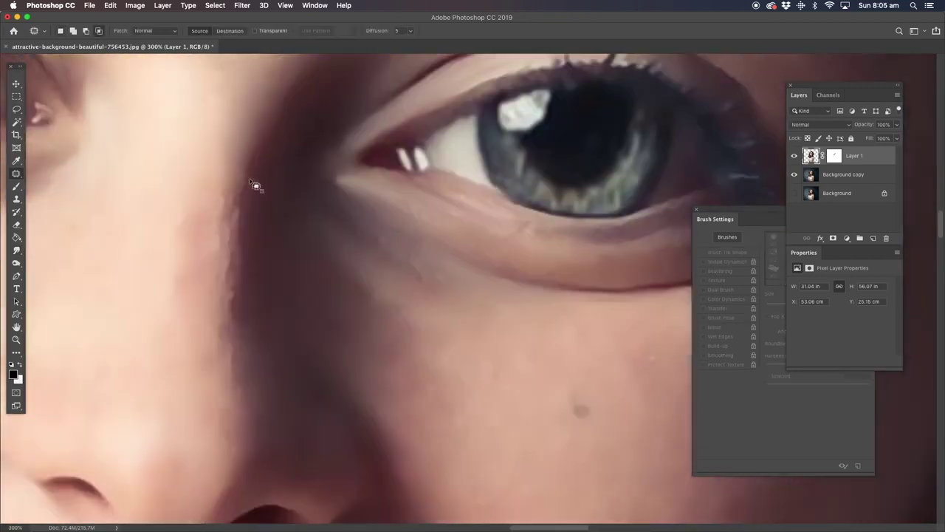
drag(221, 140, 249, 216)
click(243, 6)
click(246, 18)
key(ctrl+d)
key(r)
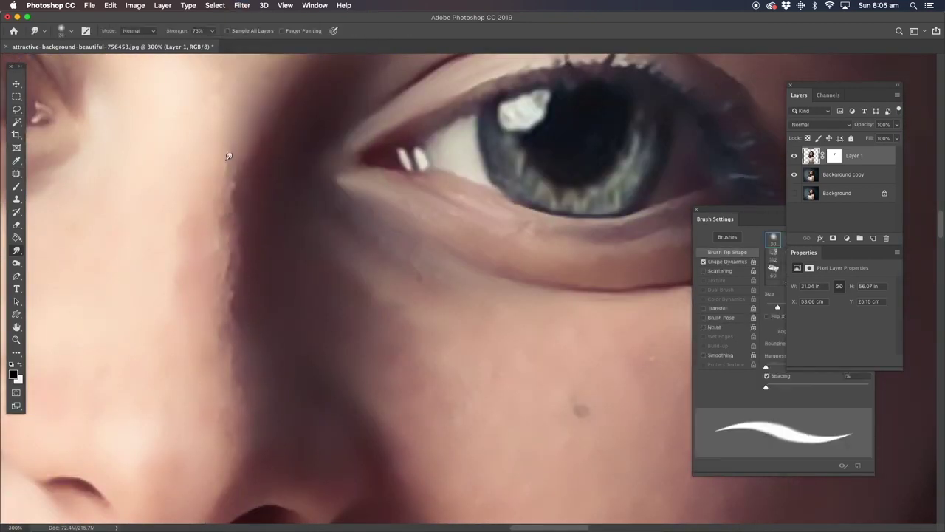
key(bracketright)
key(bracketright)
key(bracketright)
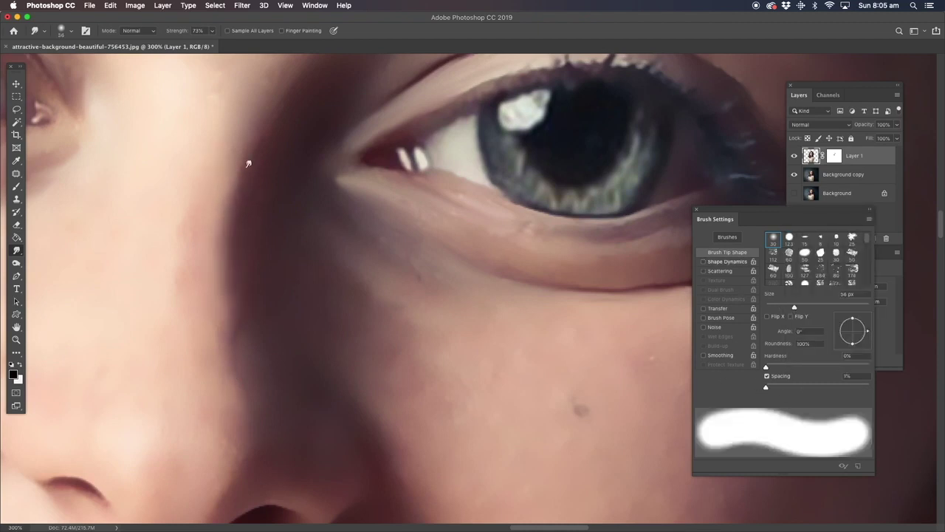
Patch the blemish on the lip
scroll(222, 353, down, 5)
key(j)
right_click(291, 208)
scroll(291, 208, down, 10)
drag(442, 220, 466, 238)
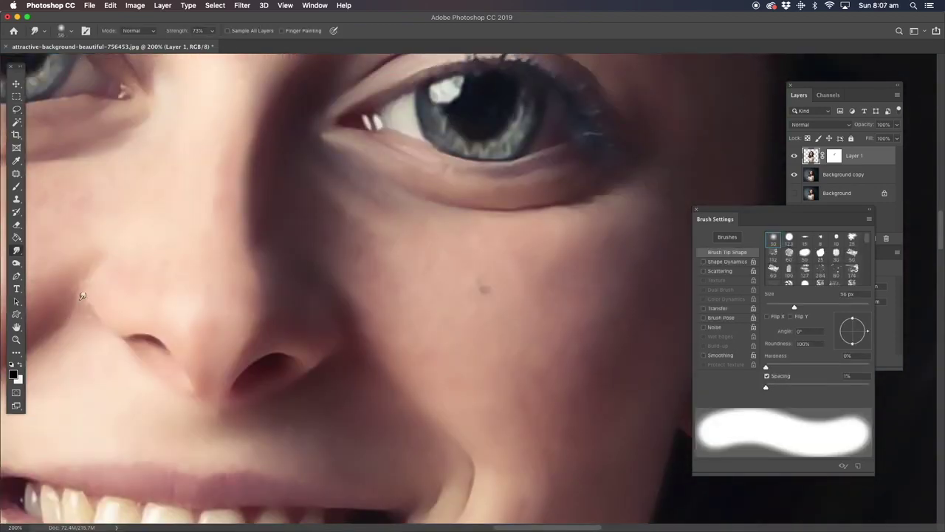
Zoom out to the whole photo, back in on the face, and expand the Brush Strokes filters
key(z)
key(ctrl+0)
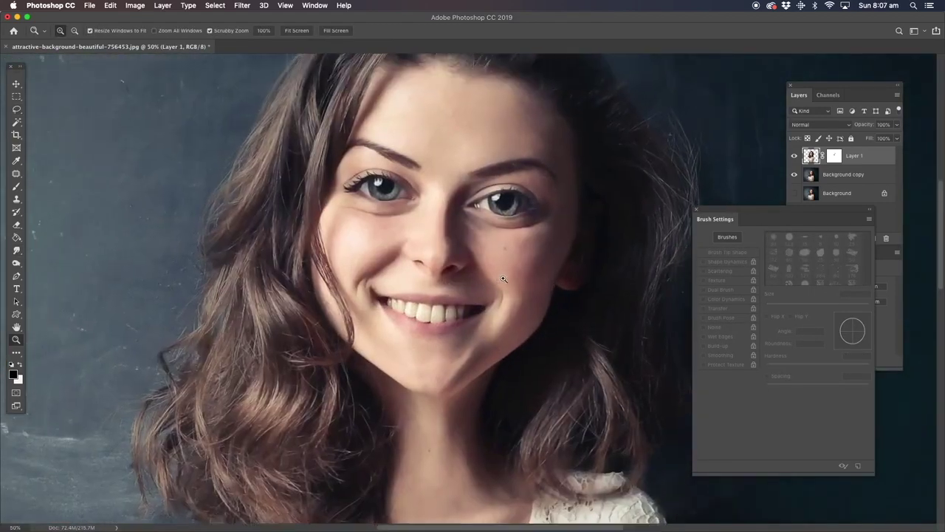
drag(421, 264, 453, 264)
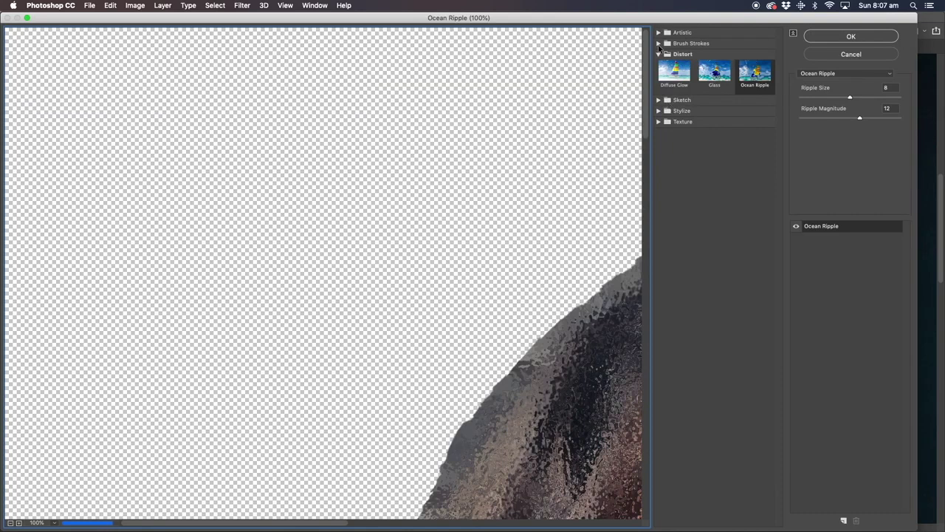
click(659, 43)
Apply Accented Edges with Edge Brightness 27, then target the head layer's mask with a soft brush
click(674, 62)
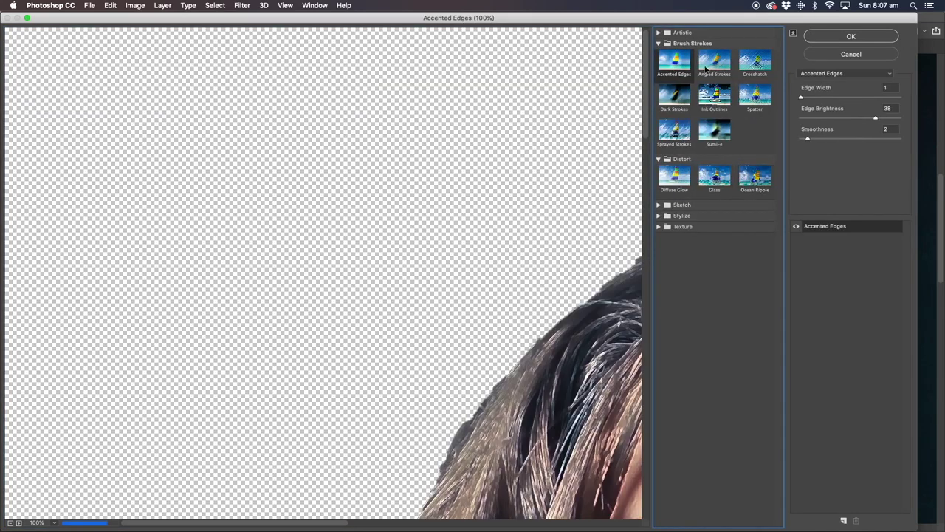
click(805, 118)
drag(805, 119, 853, 118)
click(812, 97)
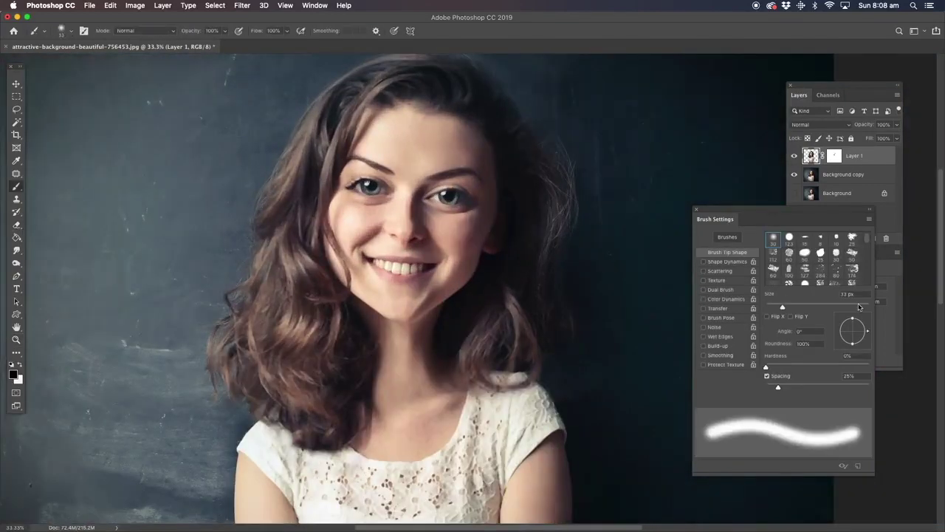
click(834, 155)
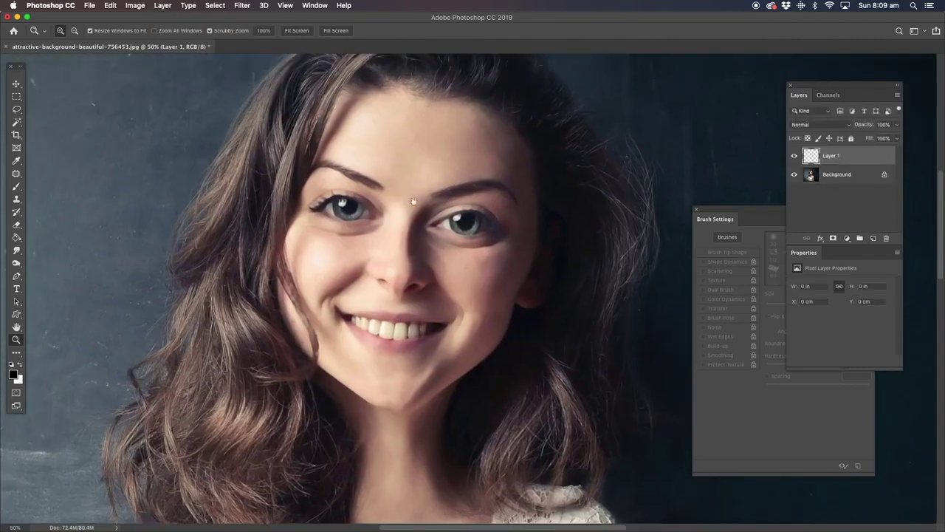
key(b)
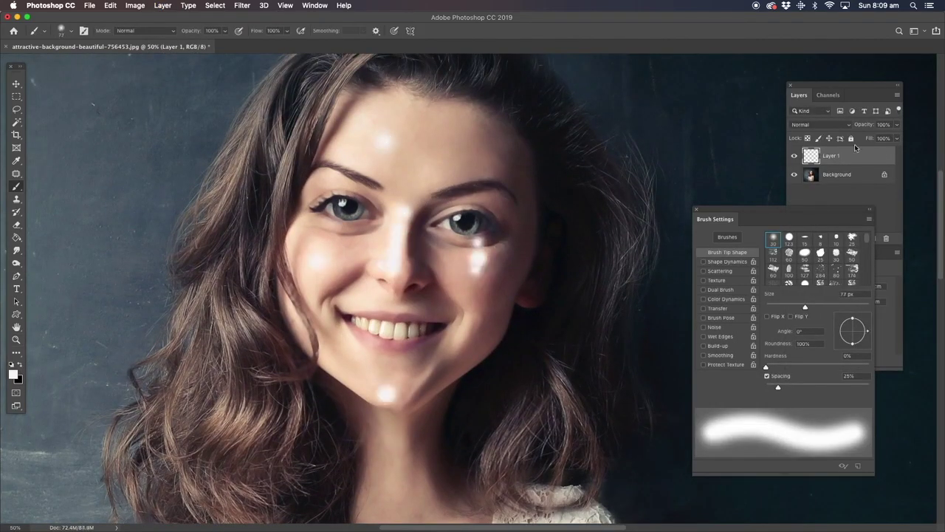
Blend the white highlight spots in Soft Light and brighten the forehead with a larger brush
click(832, 155)
key(shift+alt+f)
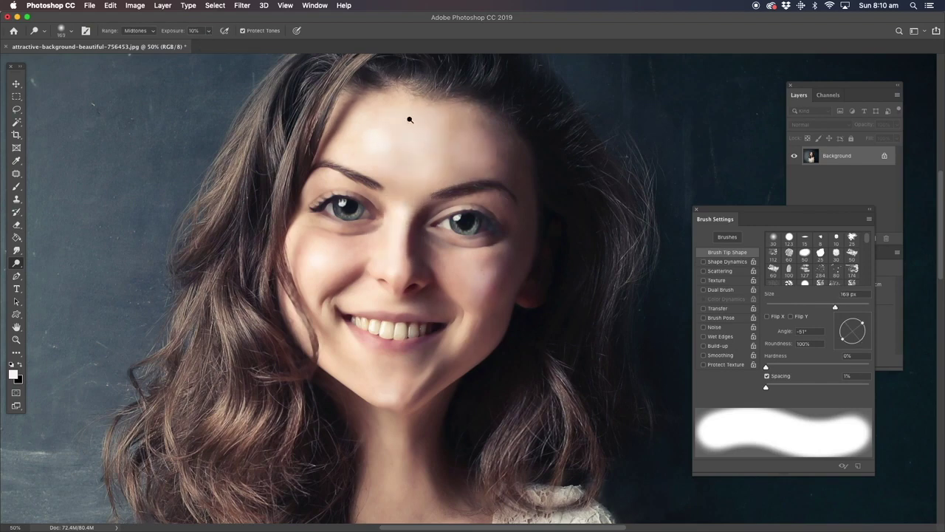
key(bracketright)
key(bracketright)
key(bracketright)
drag(380, 150, 376, 124)
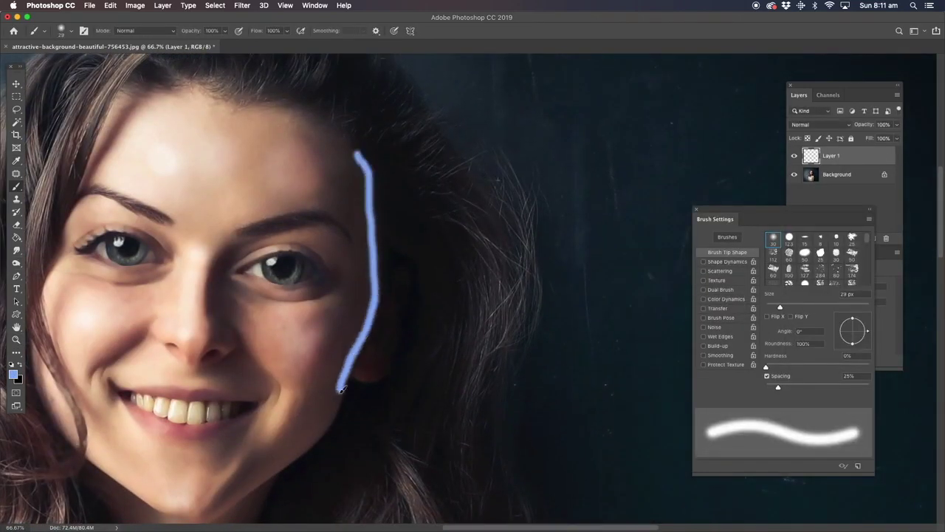
Paint light blue rim-light strokes along the cheek, jaw and chin
drag(341, 389, 322, 428)
scroll(322, 429, down, 3)
mouse_move(246, 430)
mouse_down()
mouse_move(277, 406)
mouse_move(357, 265)
mouse_up()
scroll(349, 187, up, 2)
scroll(229, 265, down, 2)
scroll(229, 266, down, 5)
drag(259, 236, 225, 384)
scroll(244, 369, up, 5)
scroll(306, 199, up, 1)
drag(307, 199, 316, 271)
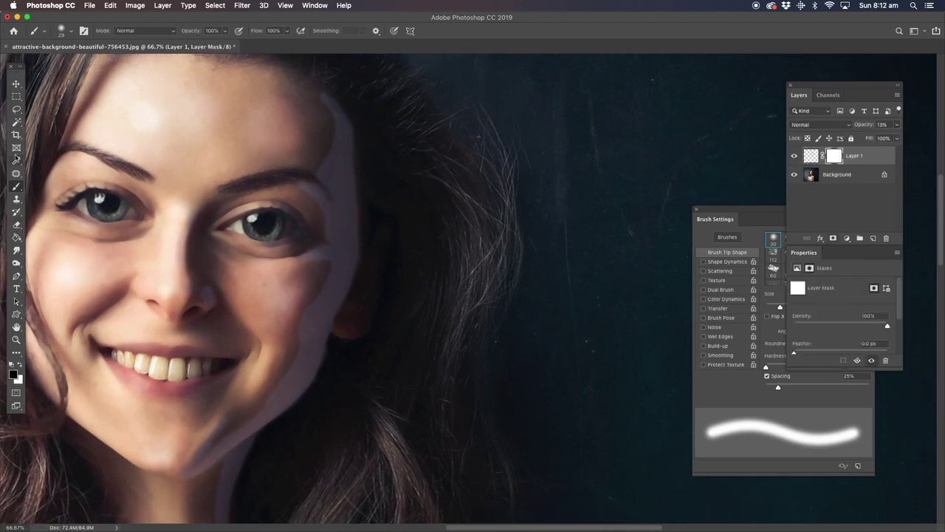
Refine with a smaller fully soft brush and set the blue layer to Soft Light
key(.)
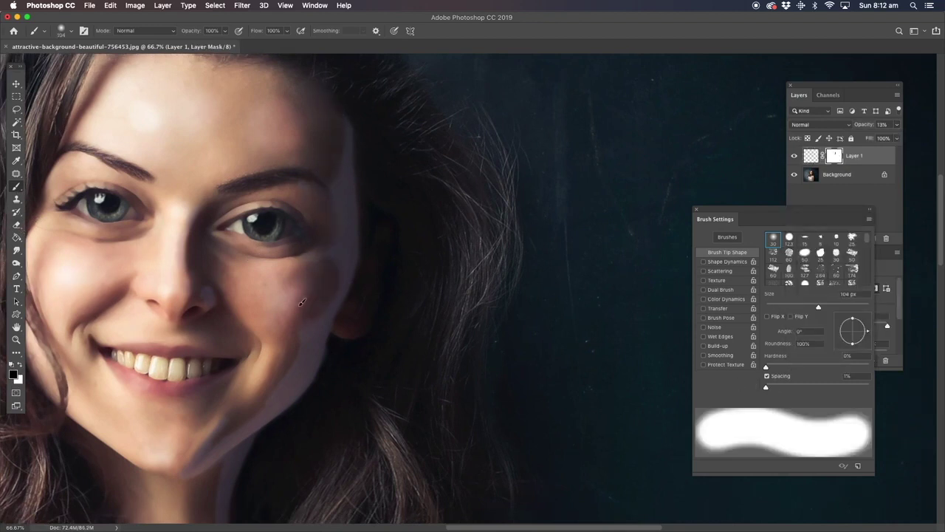
scroll(248, 300, down, 5)
key(bracketleft)
key(bracketleft)
key(bracketleft)
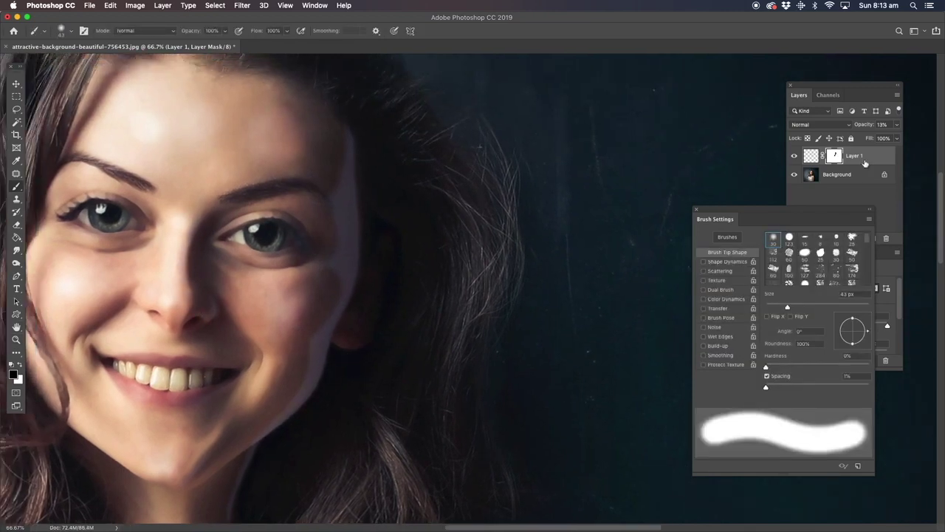
click(820, 124)
click(821, 209)
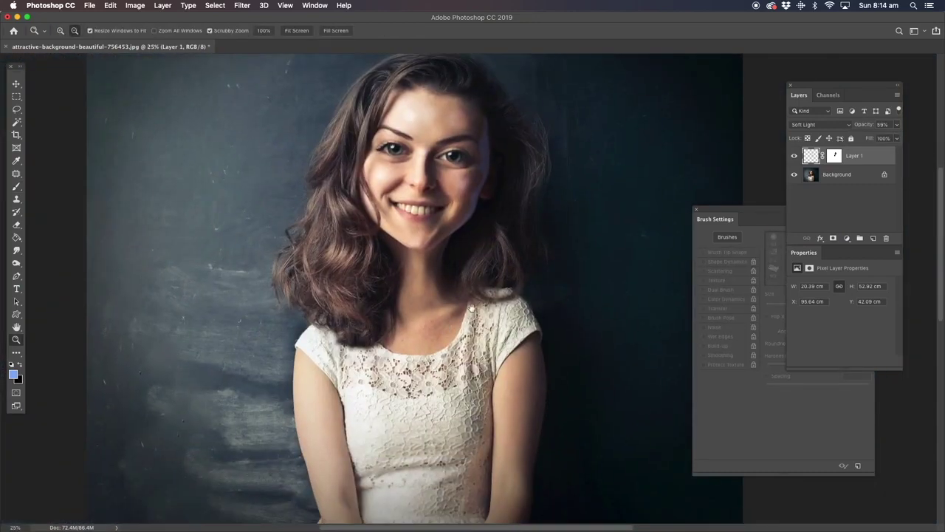
click(135, 5)
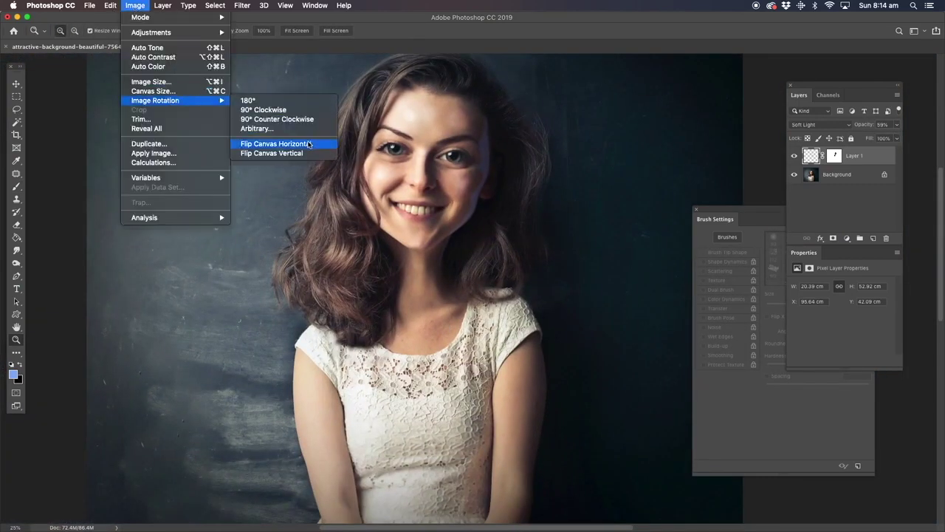
Flip the canvas horizontally to mirror the portrait
click(285, 141)
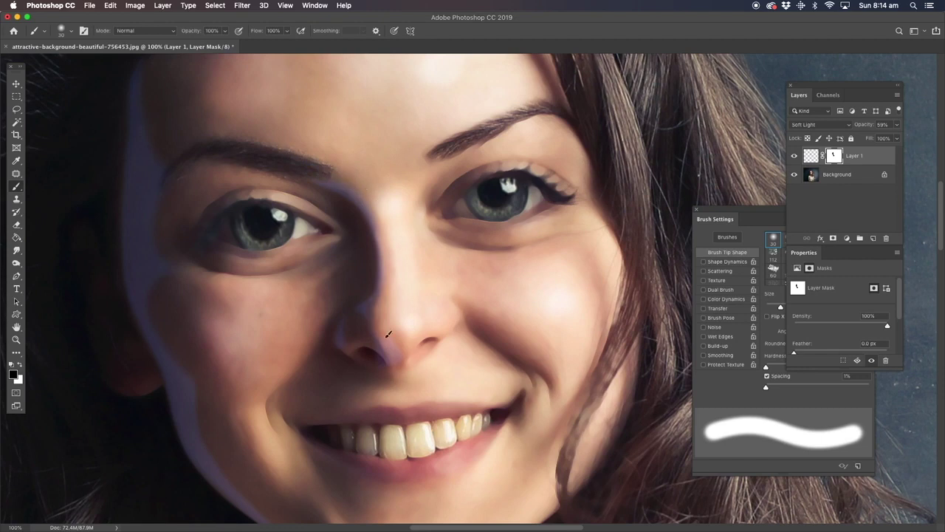
scroll(107, 347, up, 3)
scroll(107, 346, left, 3)
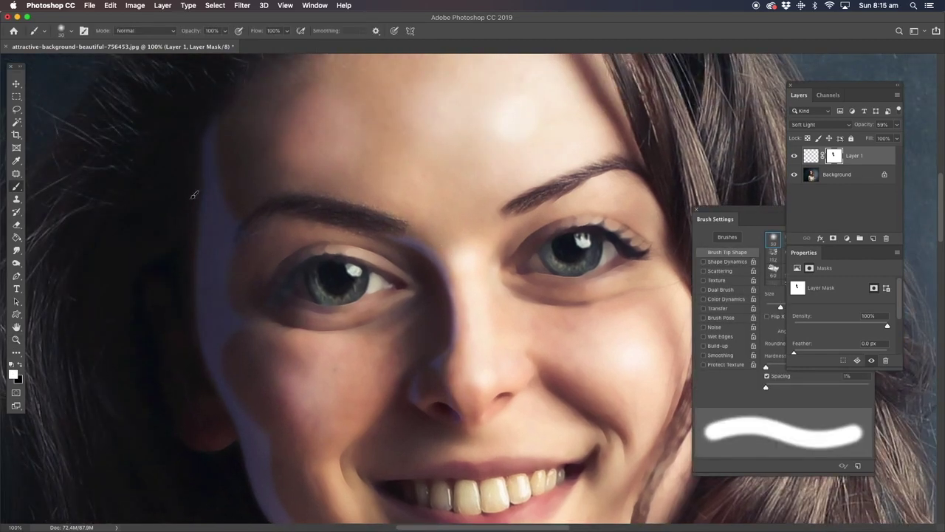
Smudge the blue rim light's edges along the face so they blend softly
key(r)
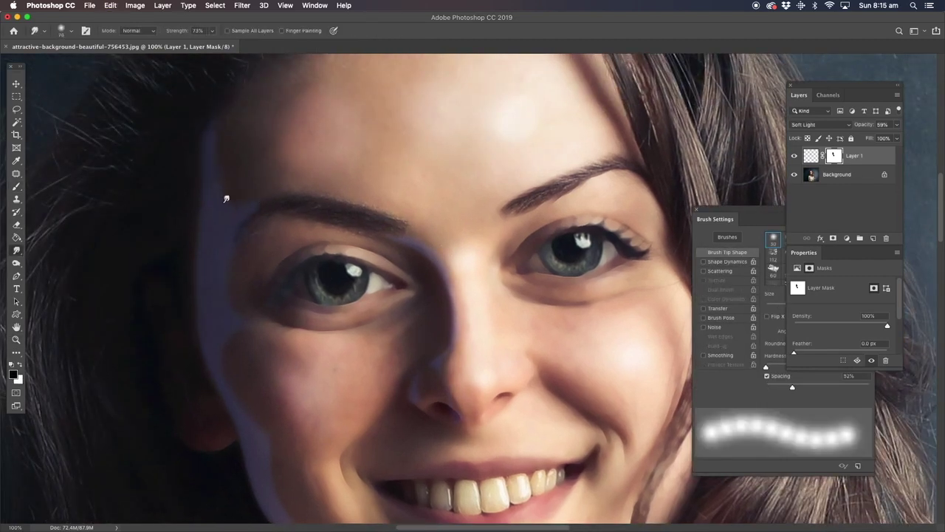
scroll(214, 317, down, 3)
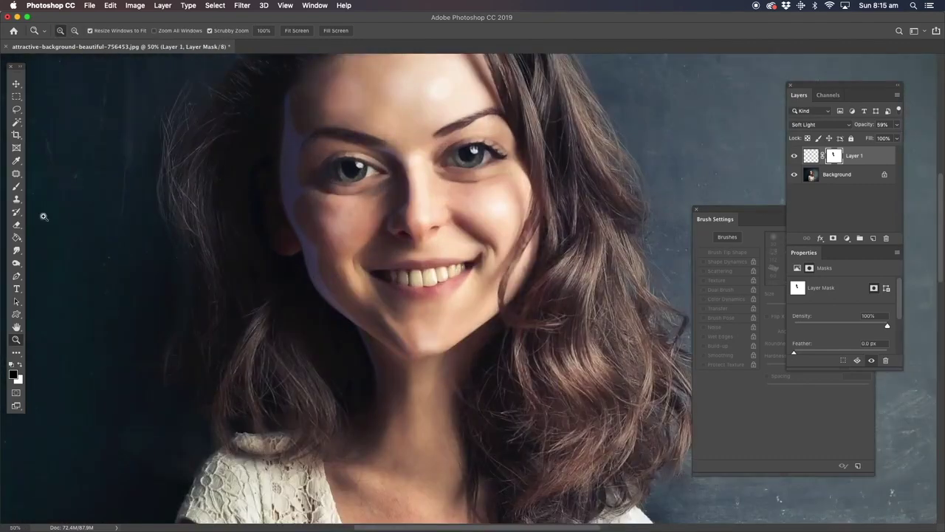
key(o)
click(162, 5)
Merge the first rim light into the Background and duplicate the Background layer
click(173, 389)
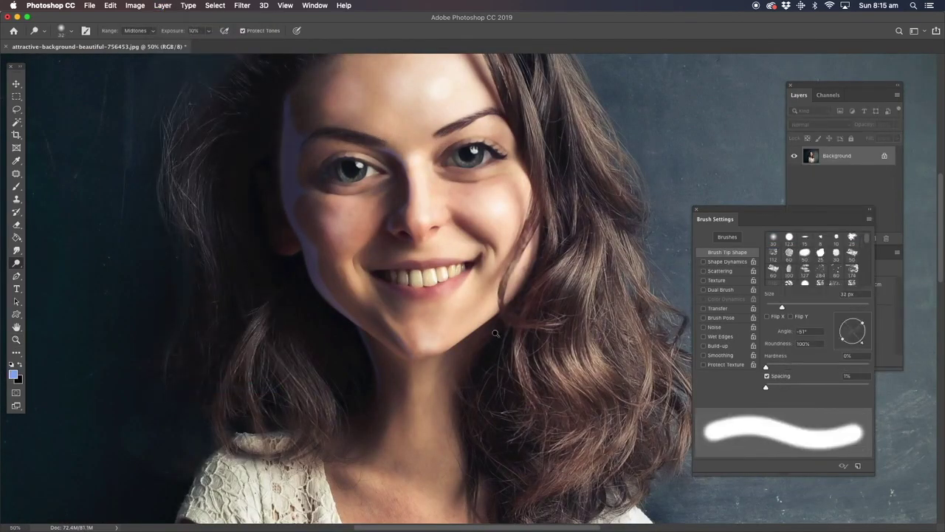
key(bracketright)
key(bracketright)
key(bracketright)
key(ctrl+j)
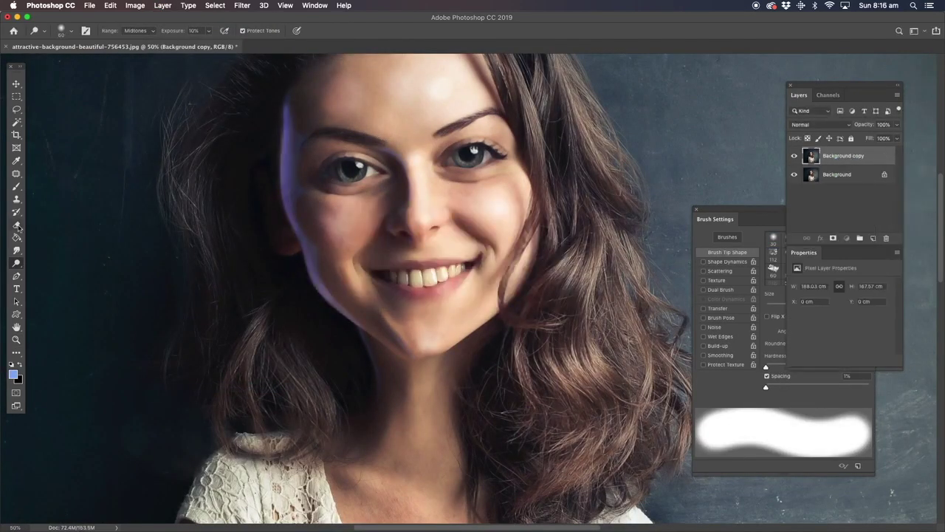
Paint blue strokes down the nose, beside the mouth and along the jawline
key(b)
key(d)
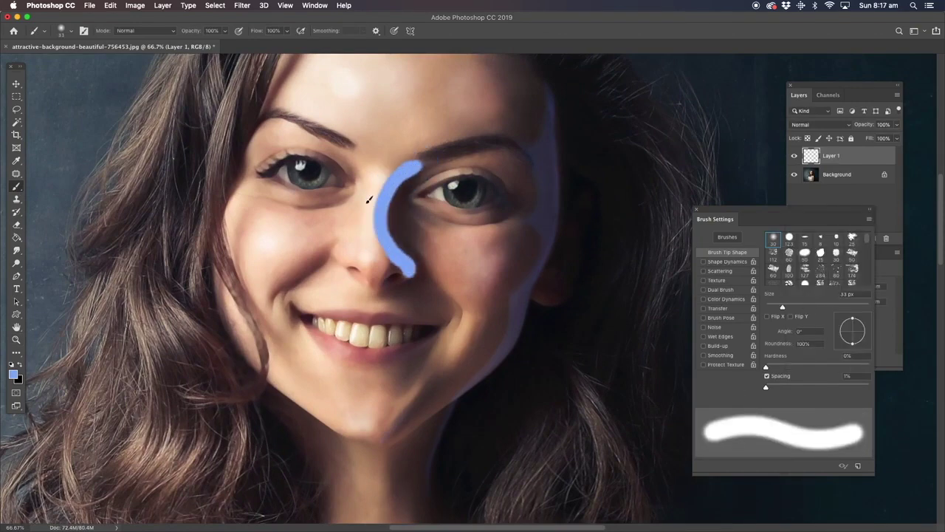
scroll(369, 199, down, 5)
drag(414, 138, 386, 157)
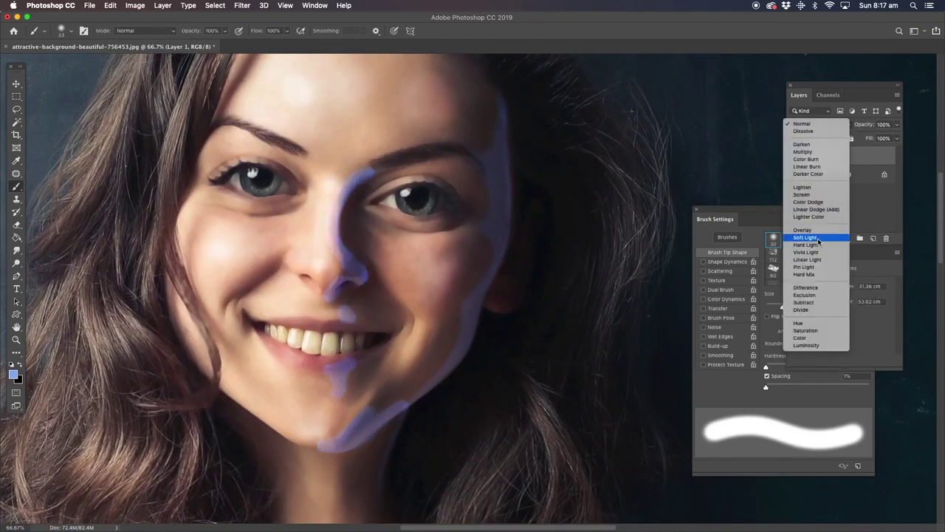
Set the blue strokes layer to Overlay and soften its edges around the eye and nose
click(739, 219)
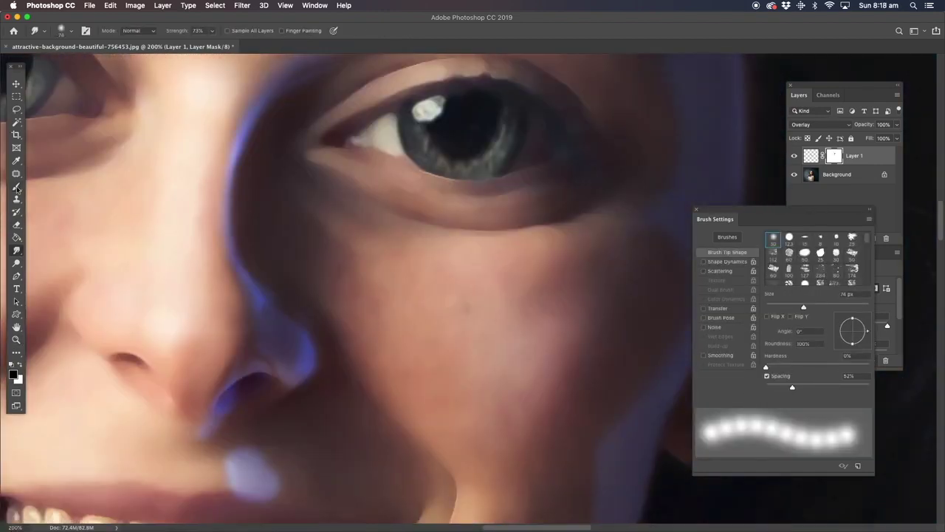
click(16, 188)
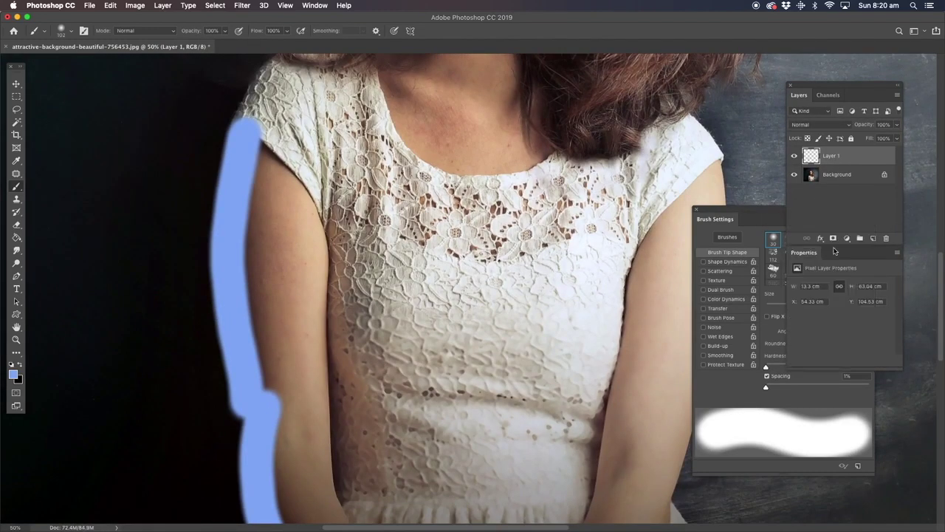
Mask the blue arm stroke and fade it out with a gradient
click(833, 238)
right_click(16, 237)
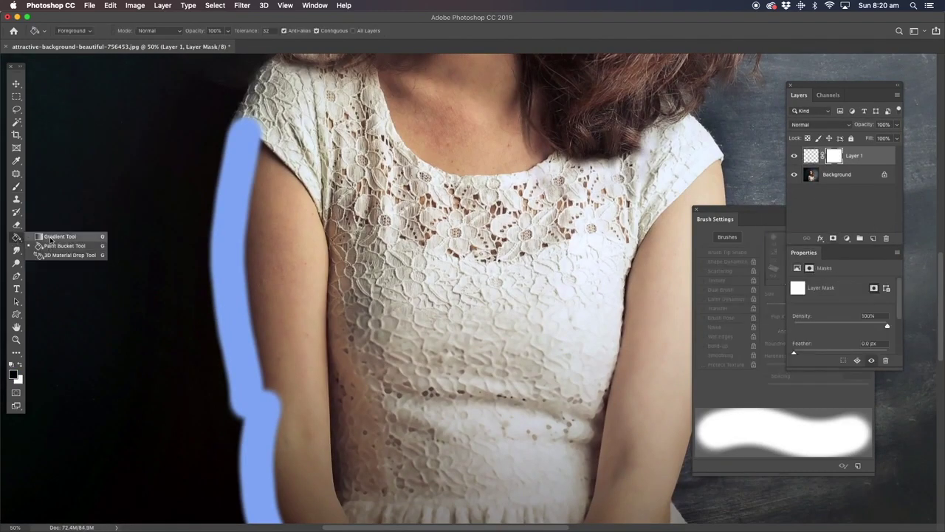
click(55, 234)
mouse_move(248, 312)
mouse_down()
mouse_move(262, 315)
mouse_move(208, 304)
mouse_move(151, 259)
mouse_move(175, 219)
mouse_up()
key(b)
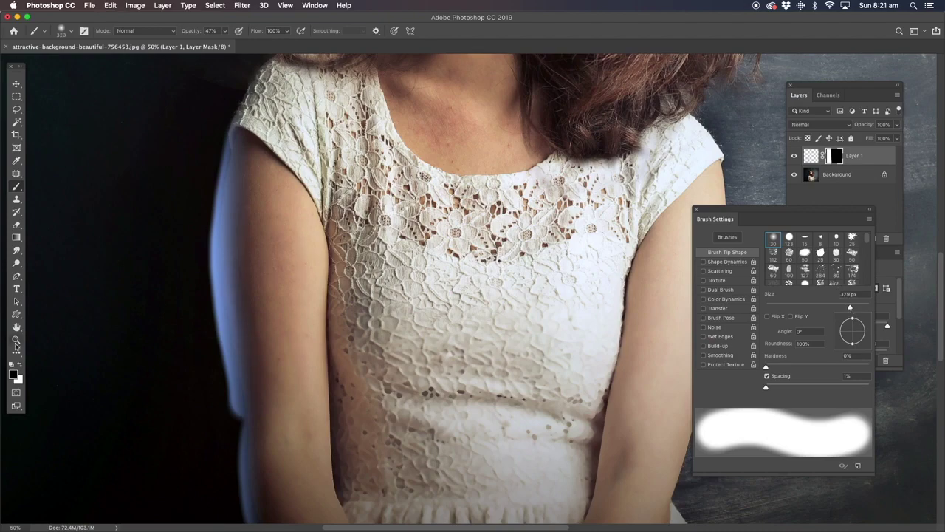
Paint black on the mask to clean the blue glow off the left arm's edge
key(ctrl+plus)
key(ctrl+plus)
drag(225, 43, 255, 43)
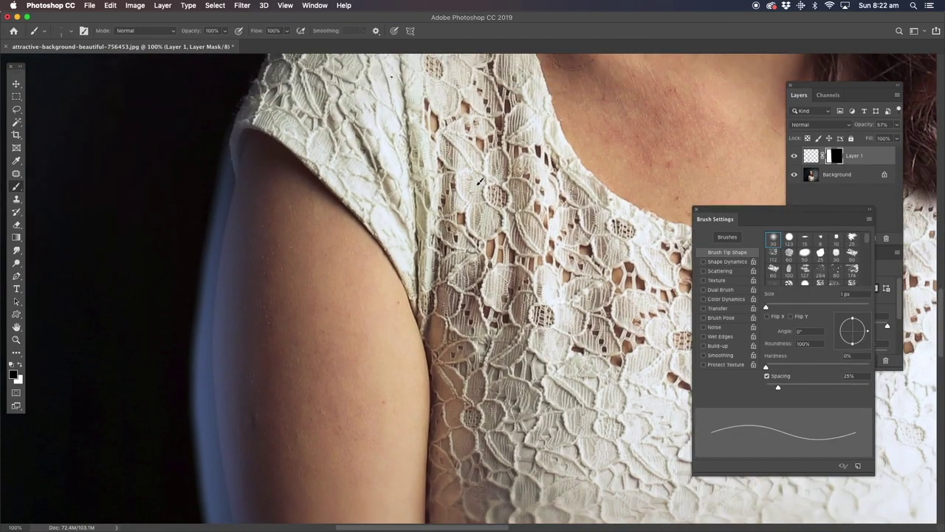
drag(240, 122, 208, 316)
scroll(208, 316, down, 3)
drag(214, 199, 233, 347)
scroll(167, 234, down, 3)
mouse_move(215, 151)
mouse_down()
mouse_move(237, 276)
mouse_move(222, 288)
mouse_up()
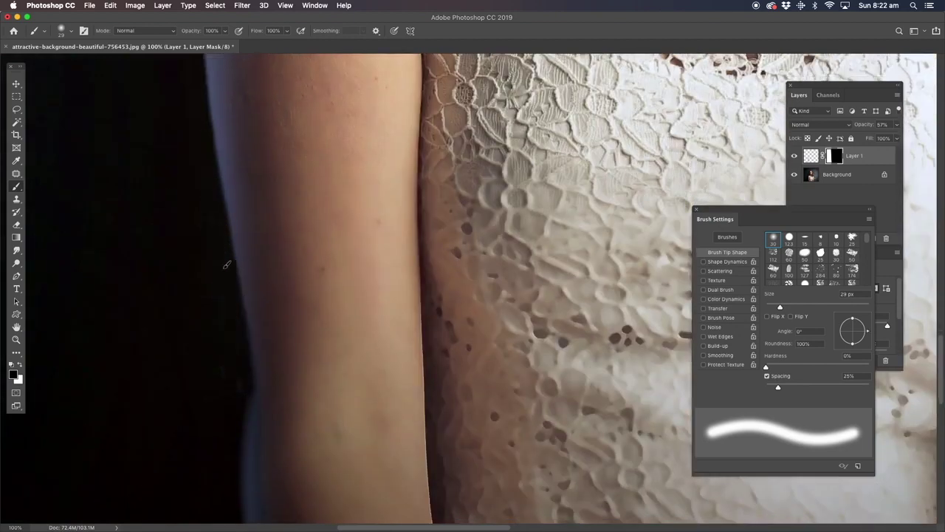
scroll(221, 288, down, 3)
drag(231, 232, 210, 105)
drag(236, 216, 244, 436)
key(z)
right_click(343, 181)
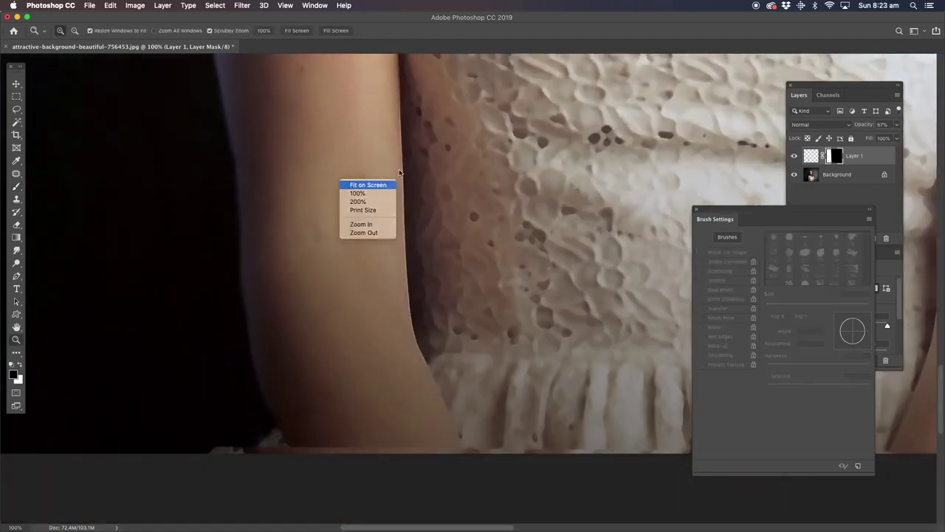
Lasso the right-hand arm and paint blue inside the selection on new Layer 2
click(355, 185)
click(812, 124)
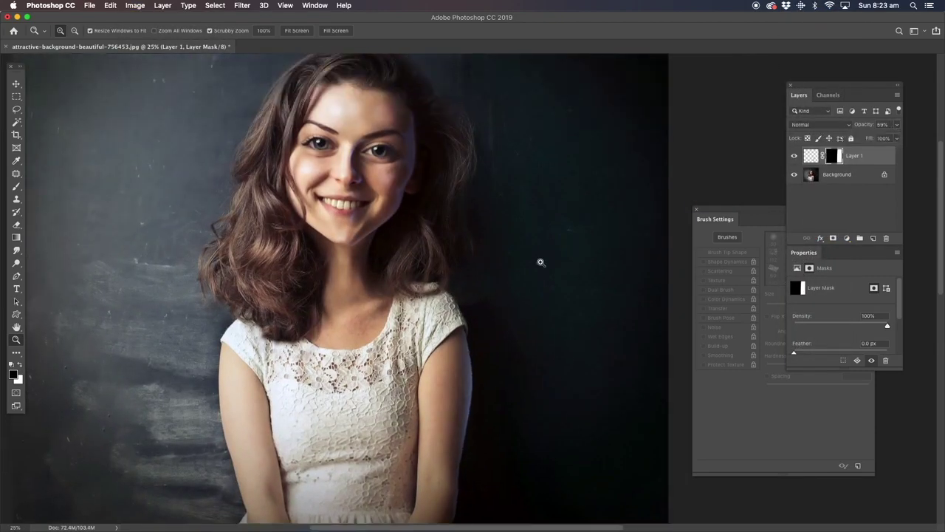
key(l)
drag(375, 74, 332, 74)
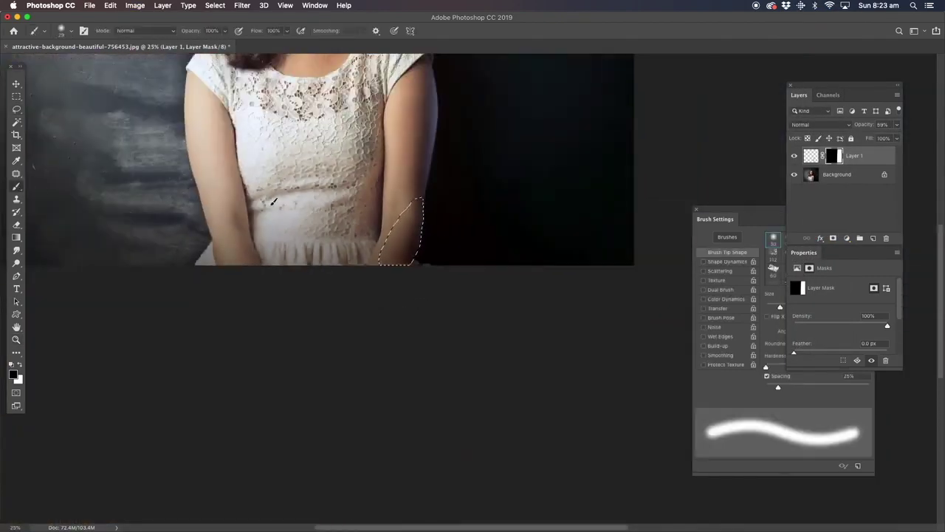
drag(409, 251, 423, 207)
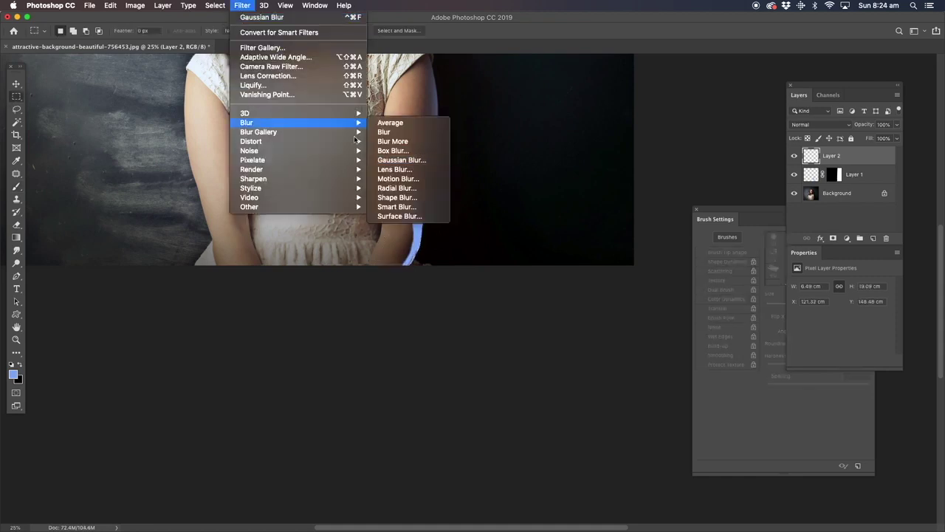